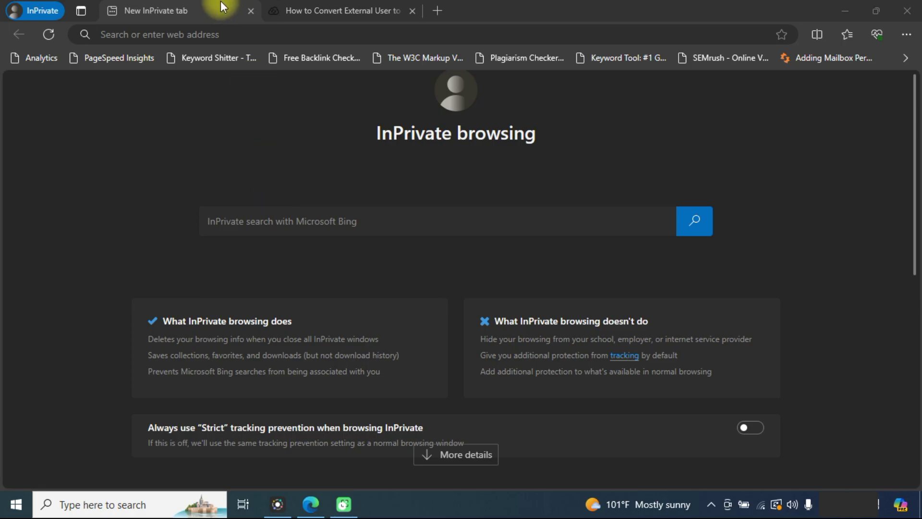
Load office.com in the browser.
left_click(214, 35)
type("offic")
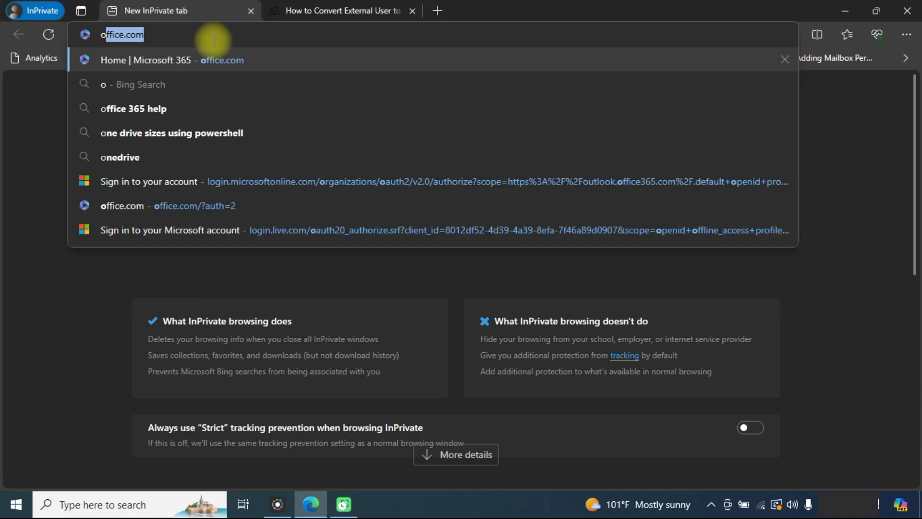
key("Return")
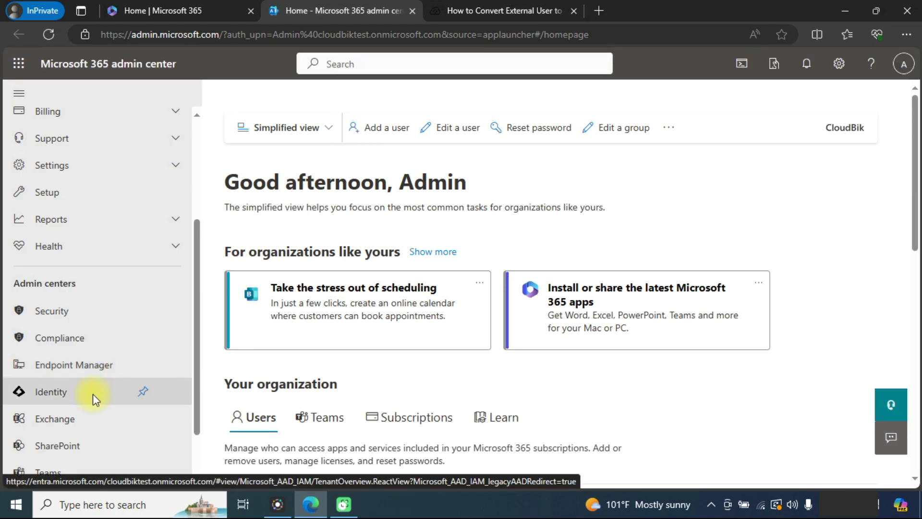
Open the Identity admin center and show All users, including guests Test1 and Test2.
left_click(93, 395)
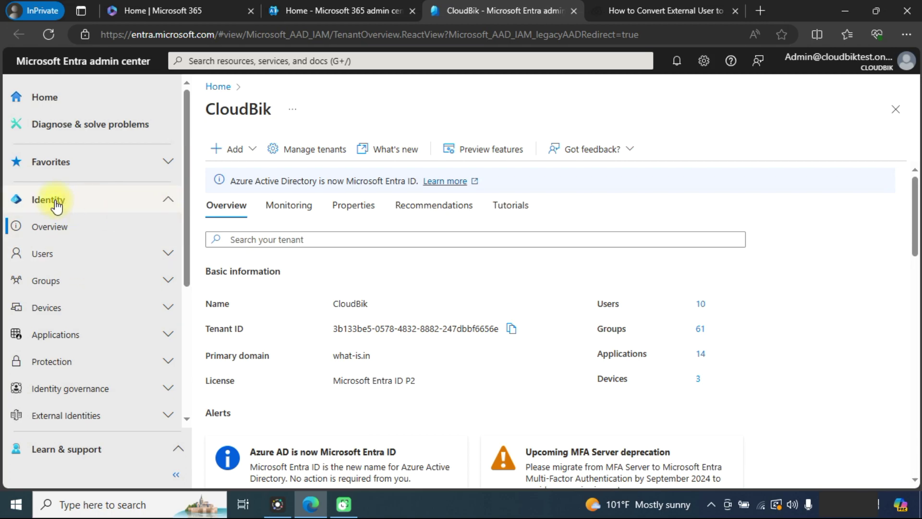
left_click(169, 256)
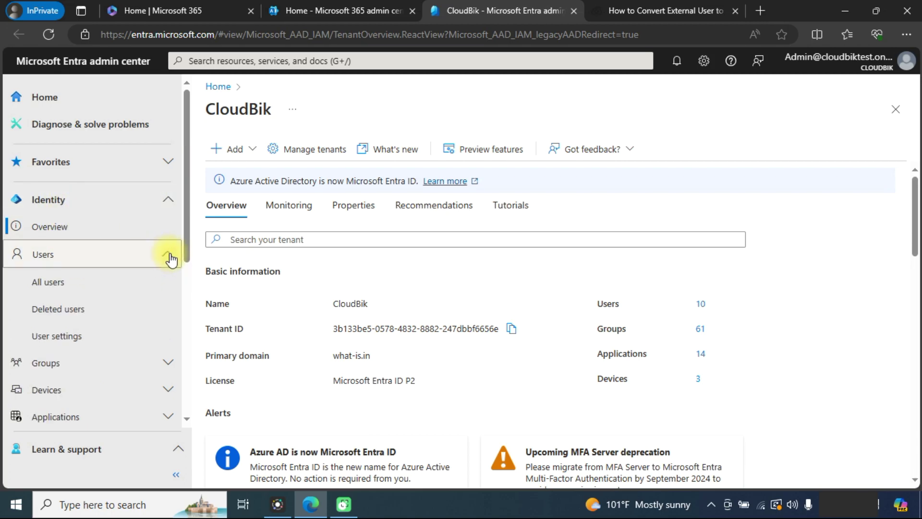
left_click(58, 286)
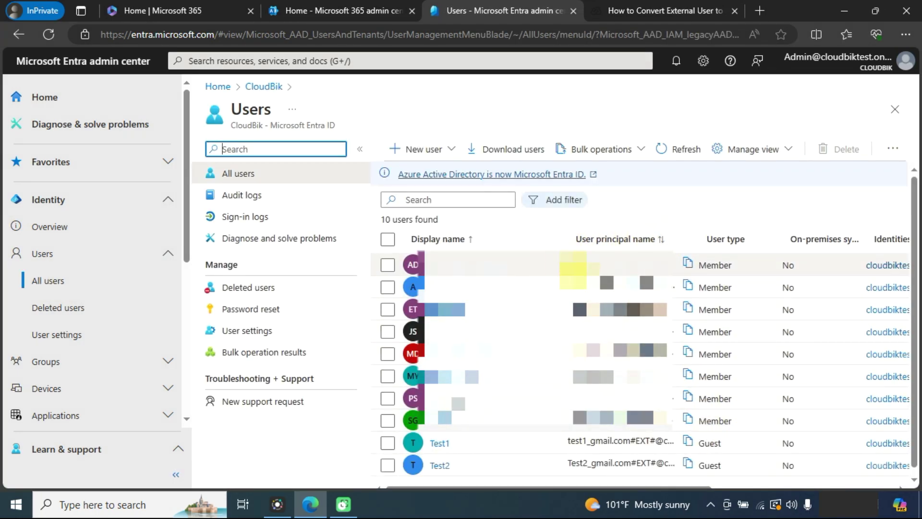
Open guest Test1's profile and scroll to its B2B collaboration card showing PendingAcceptance.
scroll(573, 269, "down", 1)
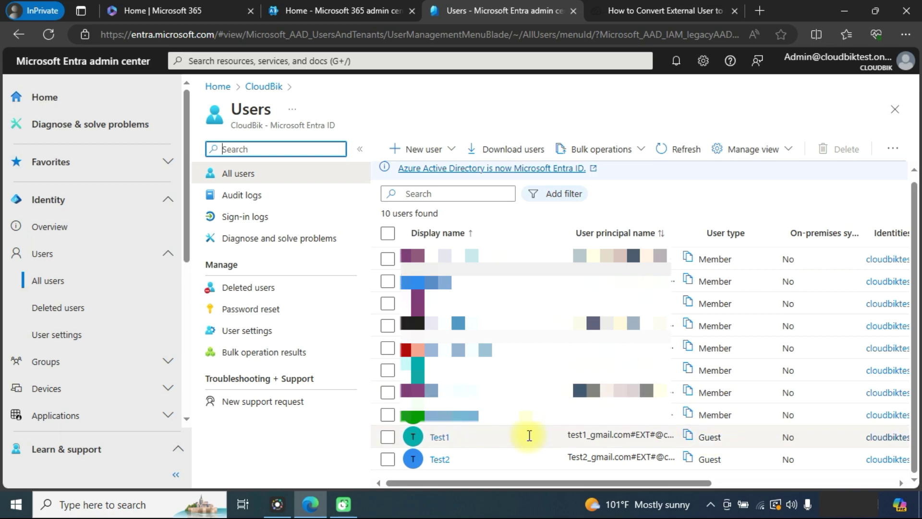
left_click(447, 440)
left_click(446, 440)
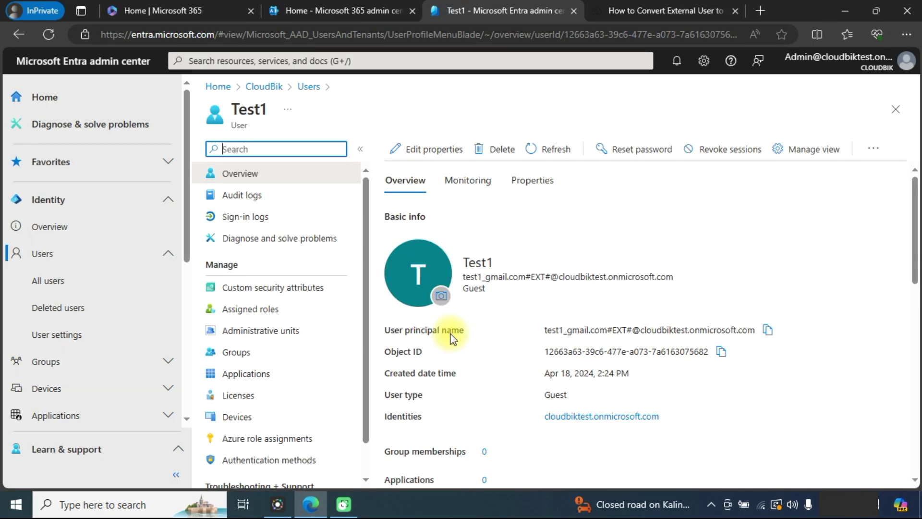
scroll(454, 334, "down", 2)
scroll(461, 331, "down", 10)
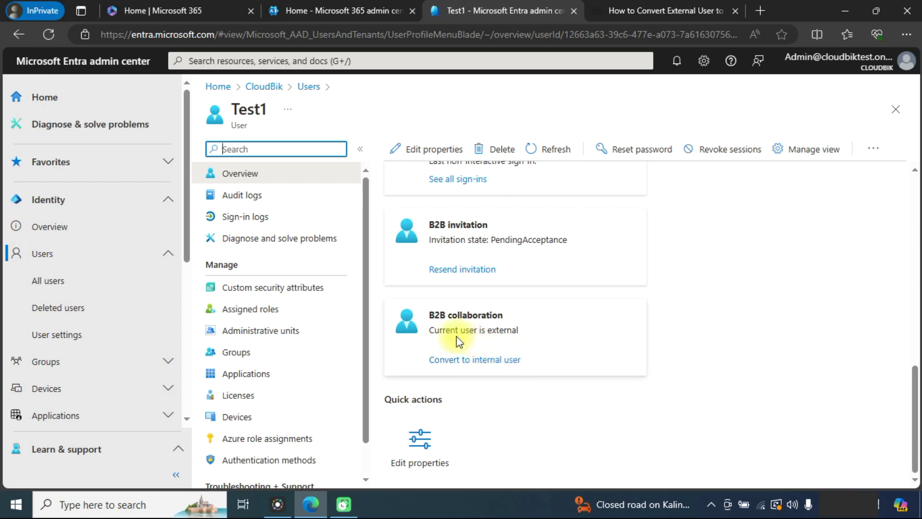
left_click(493, 360)
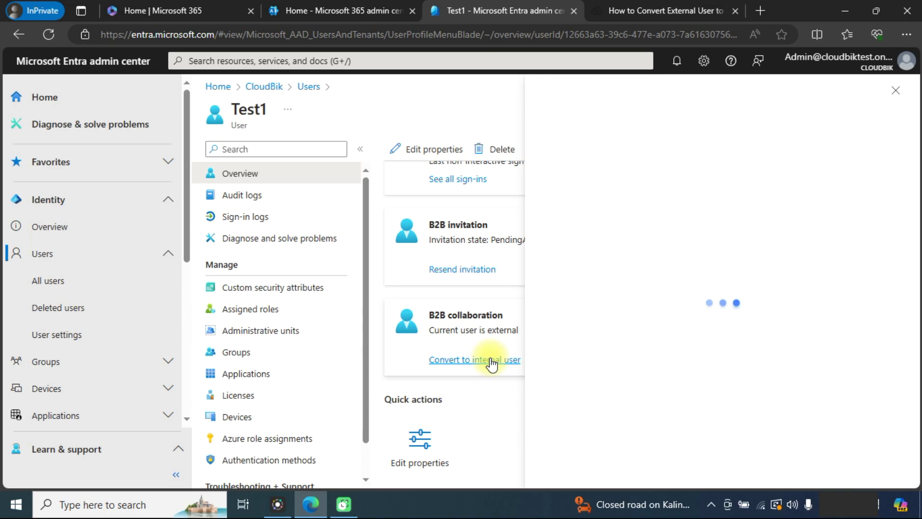
left_click(706, 166)
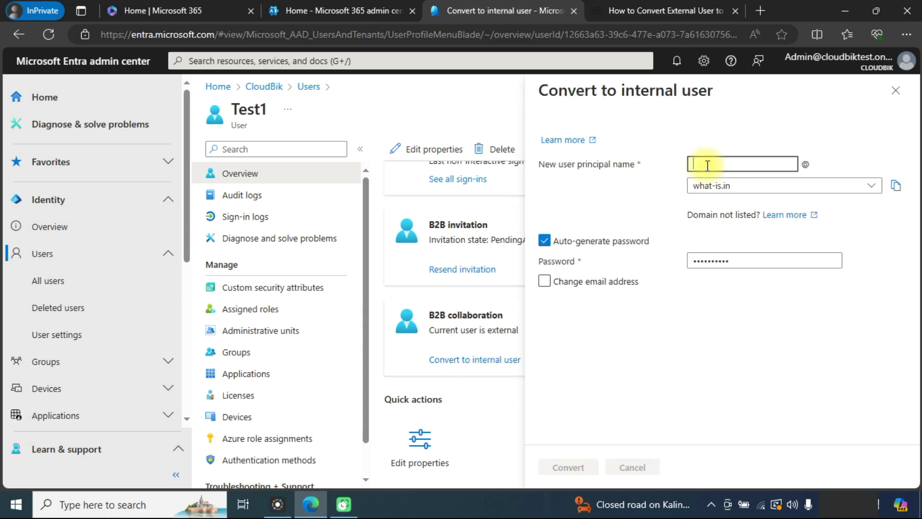
type("test1")
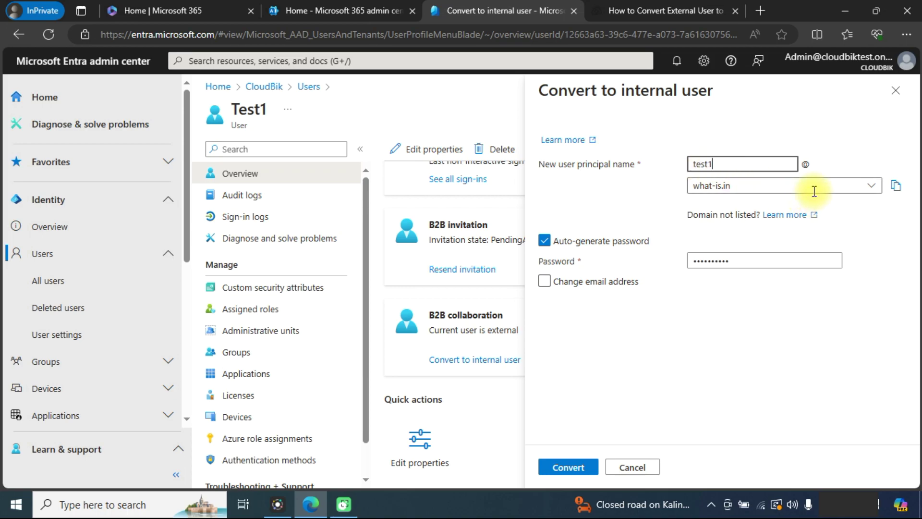
left_click(812, 186)
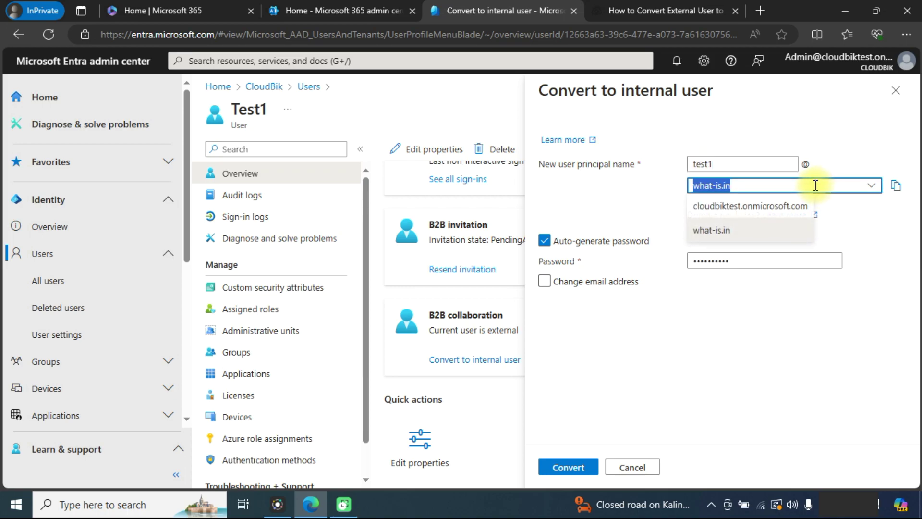
left_click(760, 207)
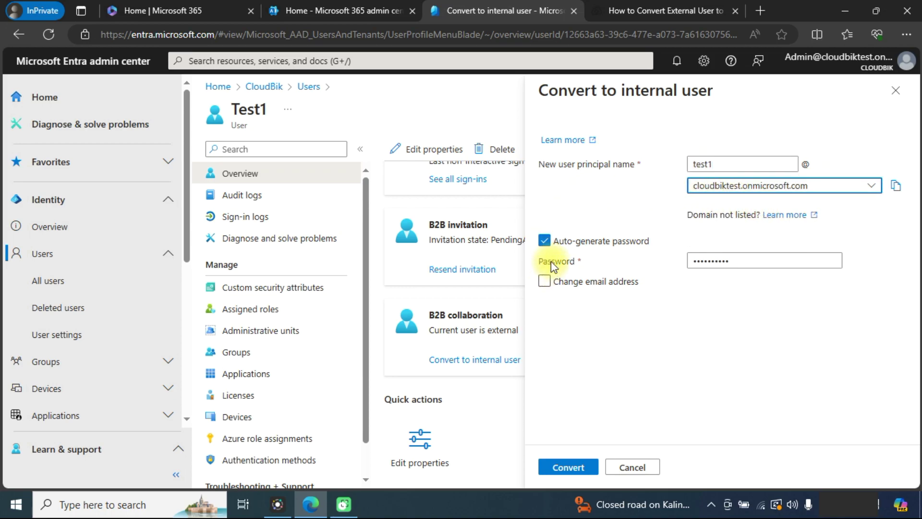
left_click(546, 241)
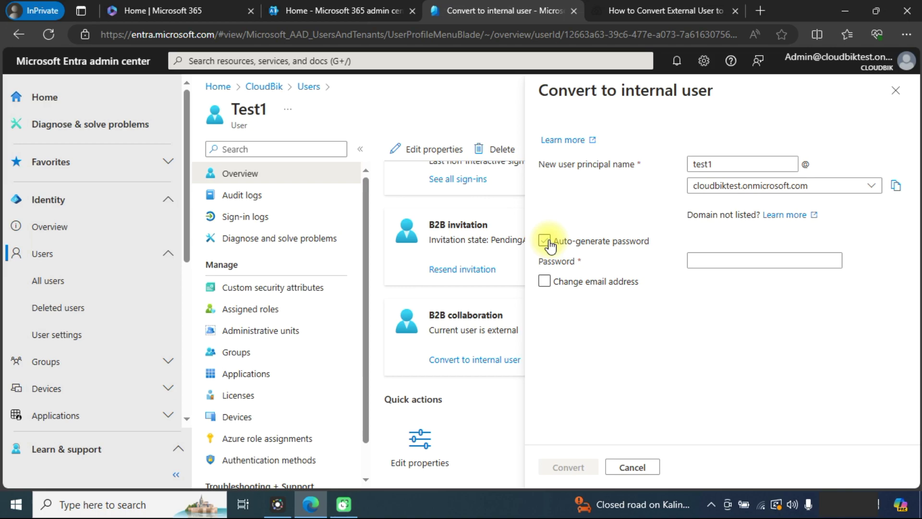
left_click(547, 241)
left_click(545, 241)
left_click(759, 263)
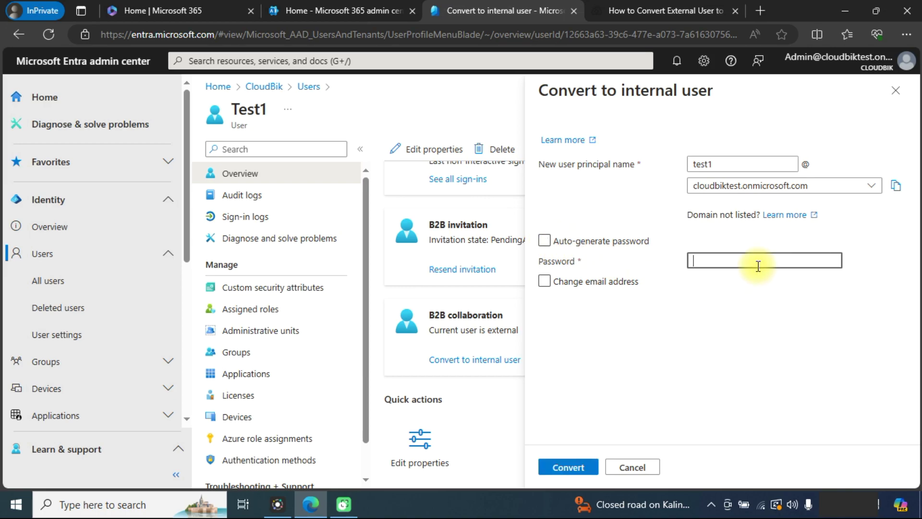
type("•••••••••••••")
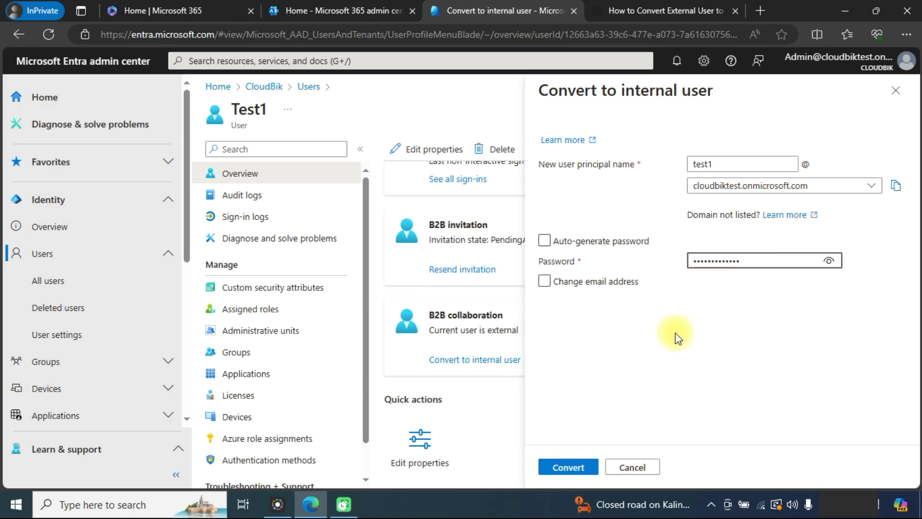
left_click(569, 467)
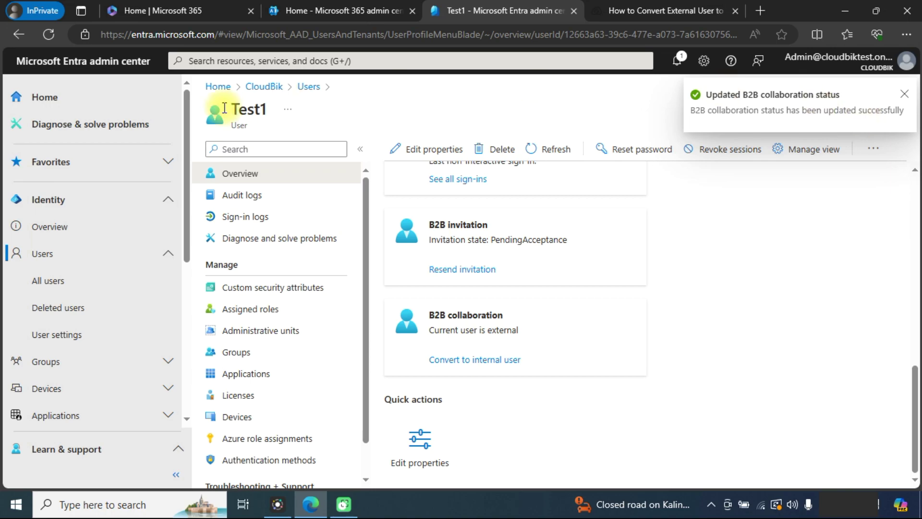
Reload All users to confirm Test1 is now a Member while Test2 stays a Guest.
left_click(78, 281)
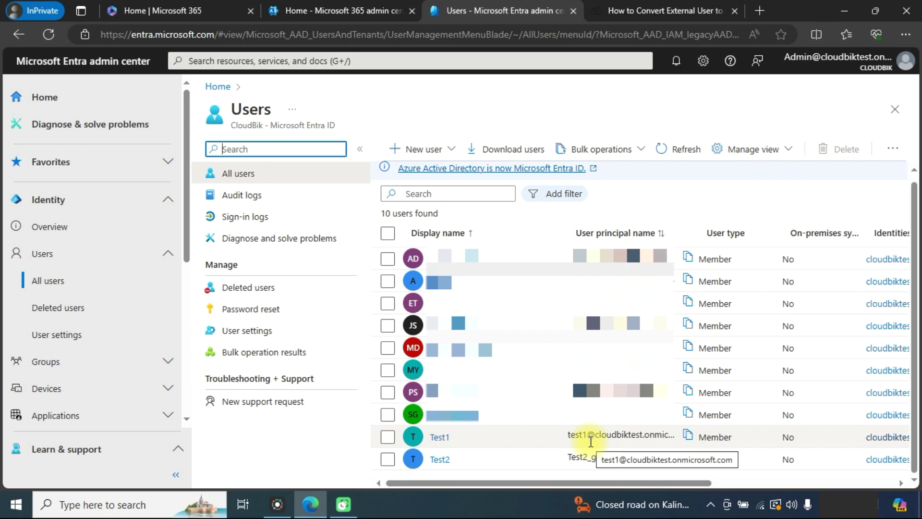
Launch Windows PowerShell as Administrator and maximize its window.
left_click(134, 503)
type("powersh")
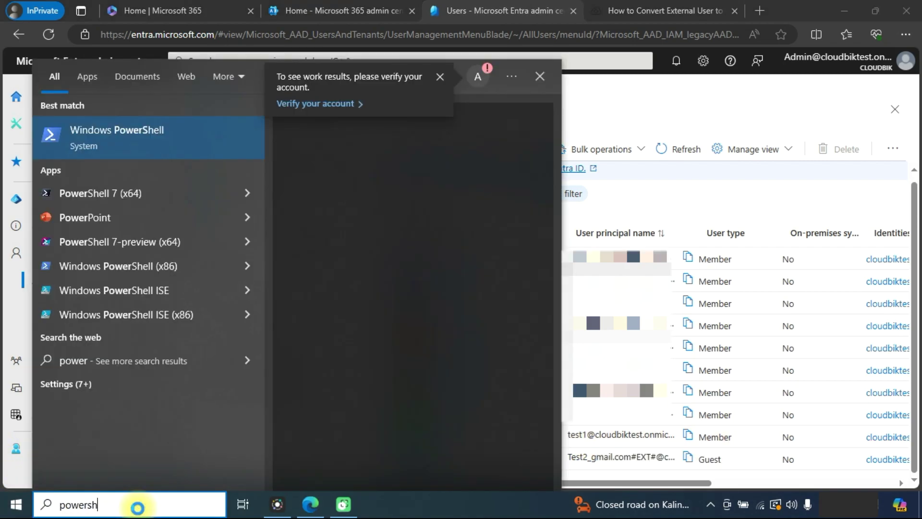
type("ell")
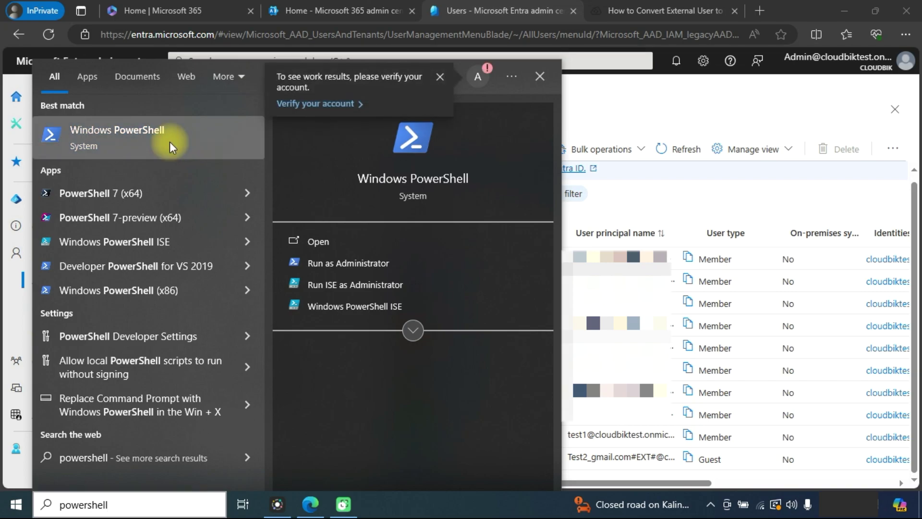
right_click(169, 142)
left_click(241, 155)
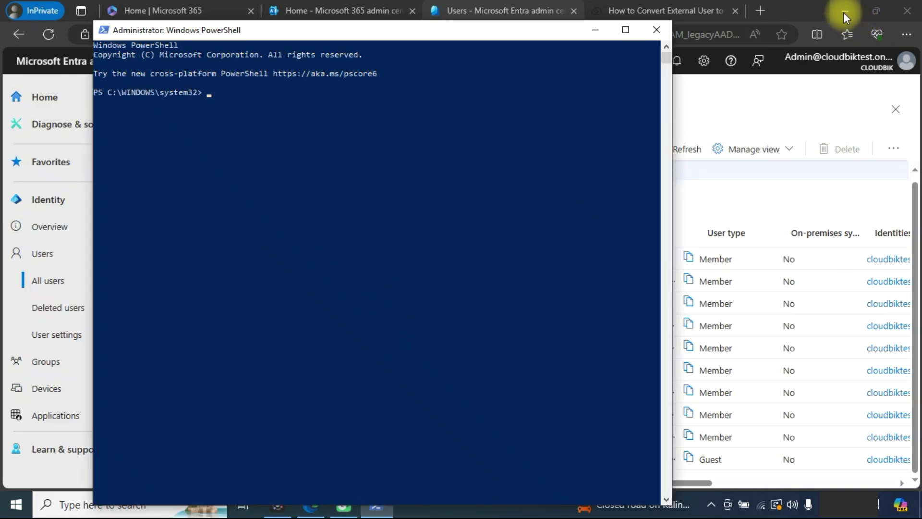
double_click(572, 30)
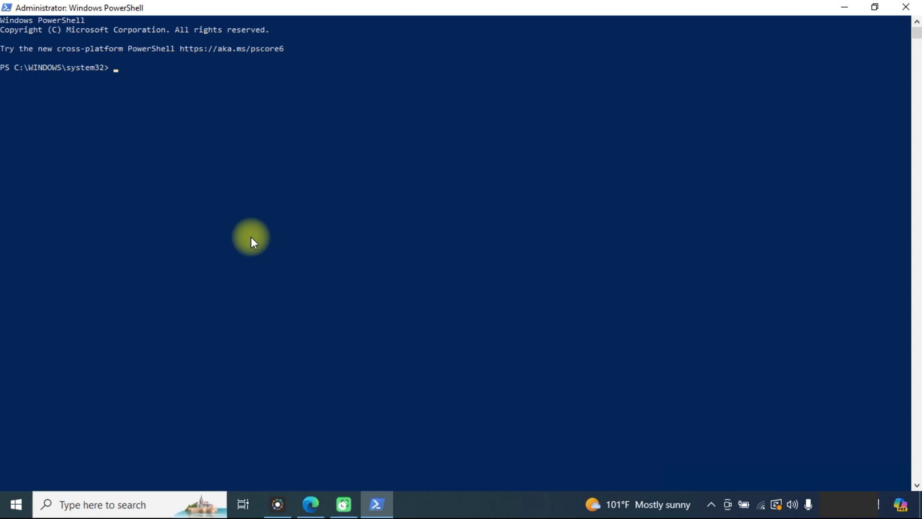
In the Cloudbik article, select the Install-Module Microsoft.Graph -Force command line.
left_click(312, 500)
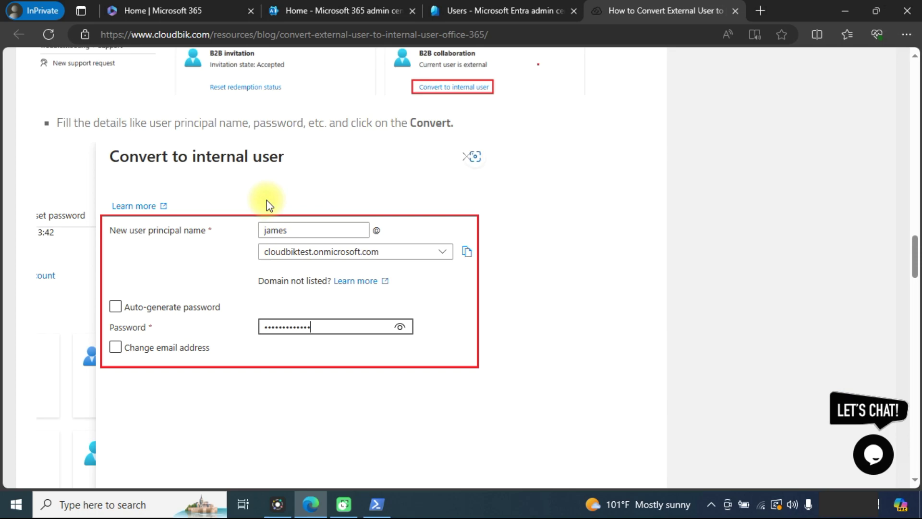
scroll(265, 205, "down", 8)
scroll(197, 286, "down", 9)
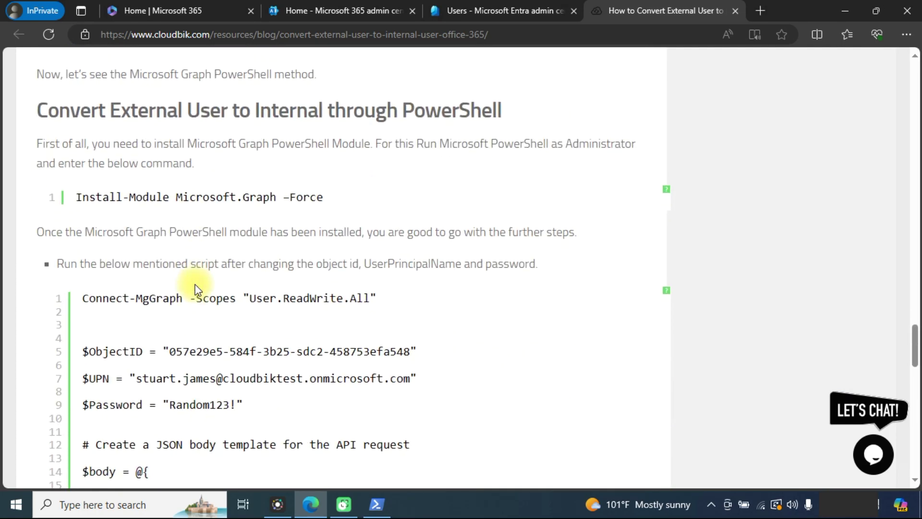
double_click(200, 190)
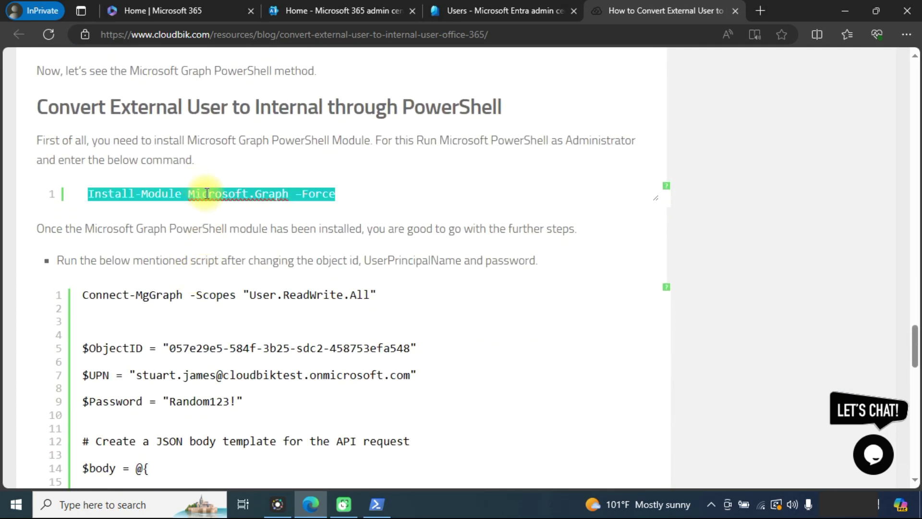
Paste and run Install-Module Microsoft.Graph -Force in the elevated PowerShell window.
key("alt+Tab")
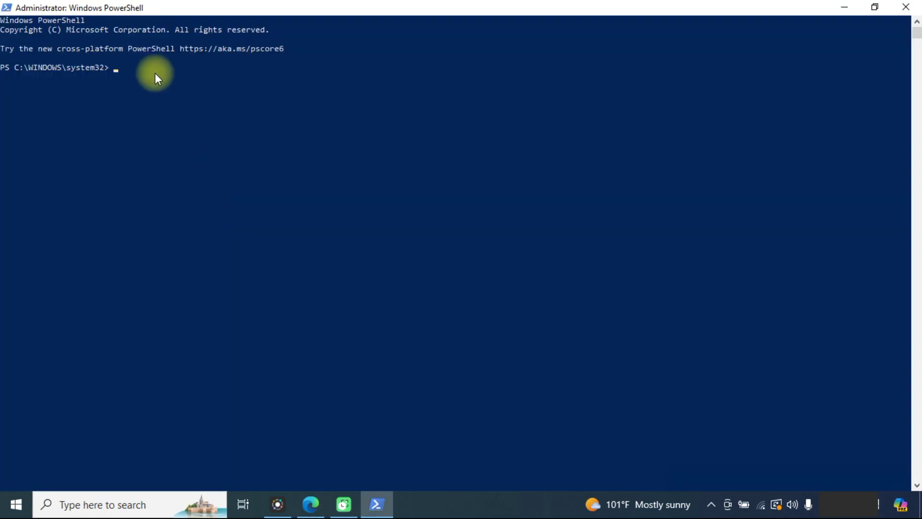
right_click(155, 74)
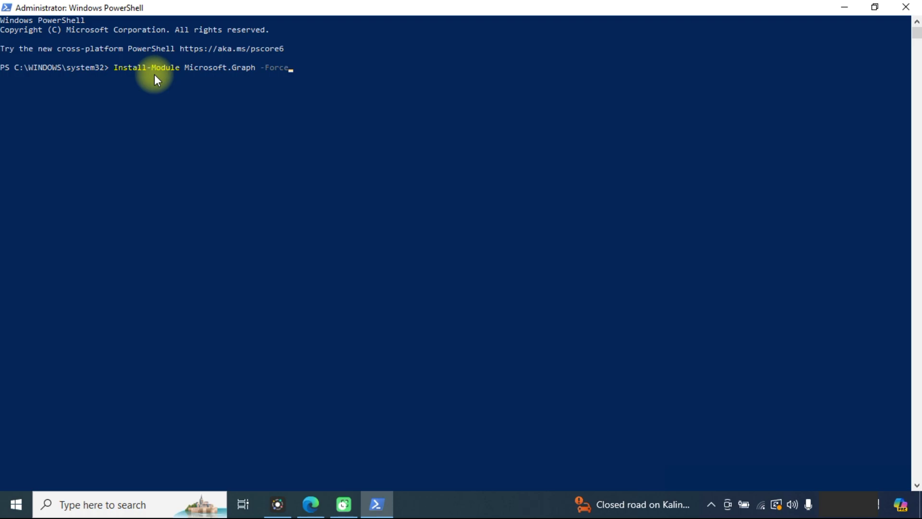
key("Return")
mouse_move(312, 505)
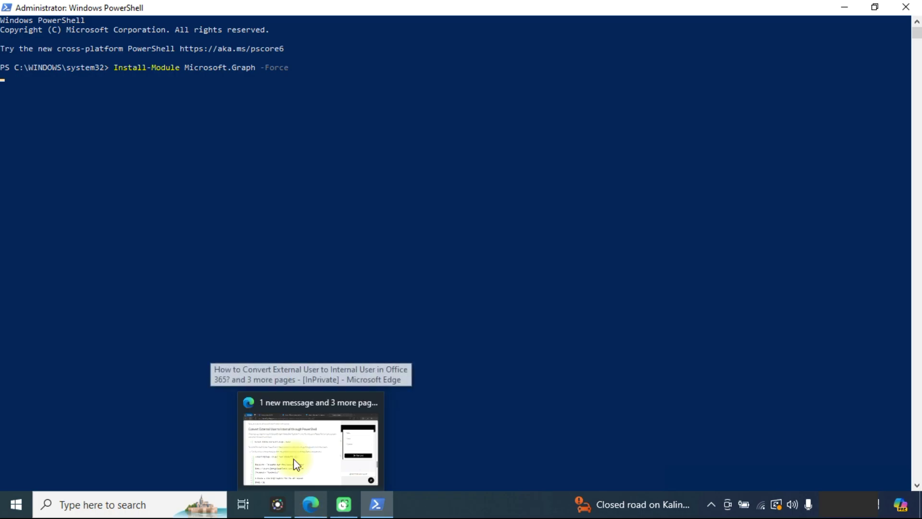
Copy the Connect-MgGraph conversion script from the Cloudbik article, then start a taskbar search.
left_click(311, 504)
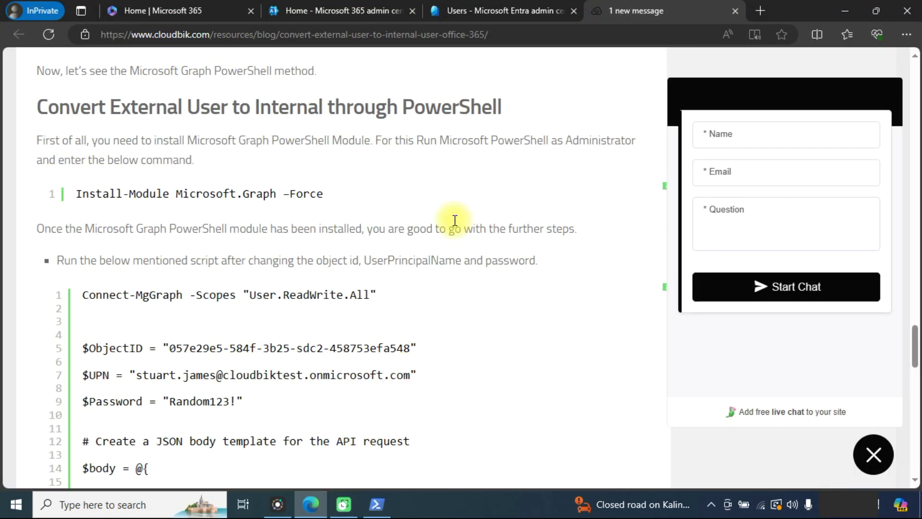
scroll(86, 163, "down", 3)
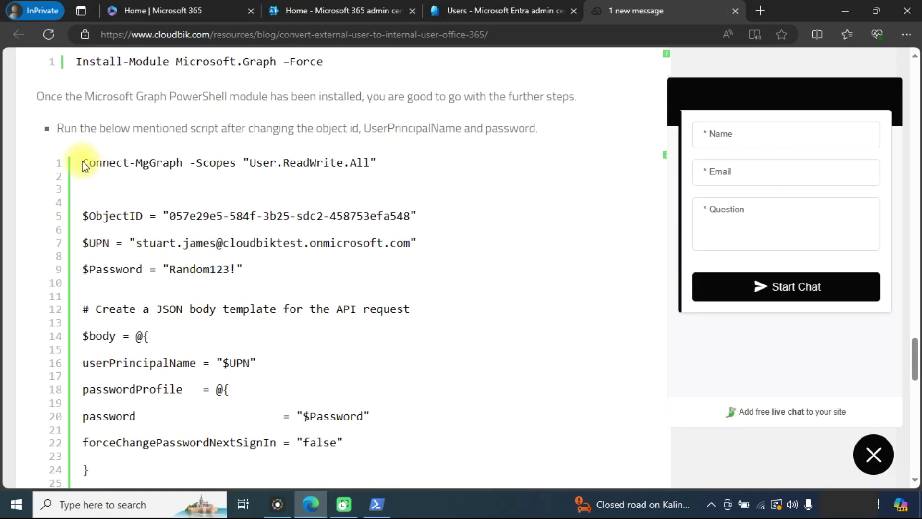
left_click_drag(82, 160, 659, 386)
key("ctrl+c")
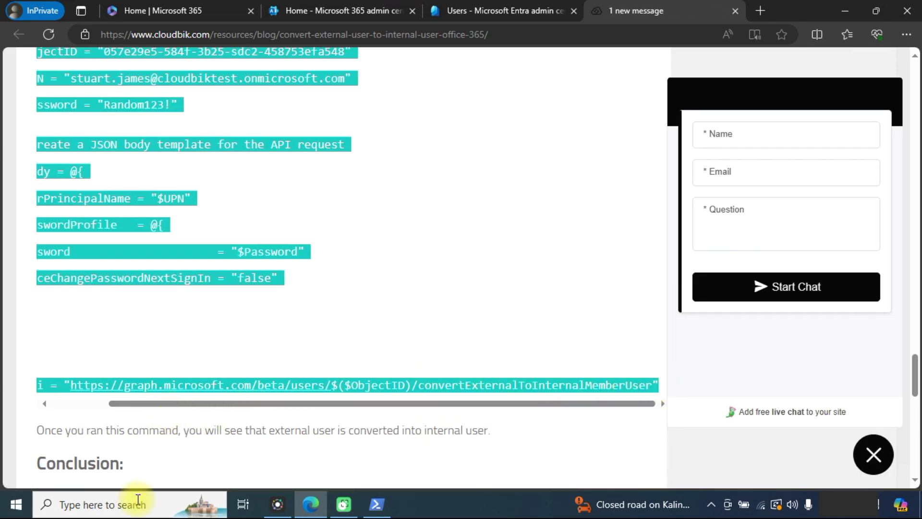
left_click(136, 504)
Open Notepad via a 'note' search and paste the conversion script, then select the sample $UPN name.
type("note")
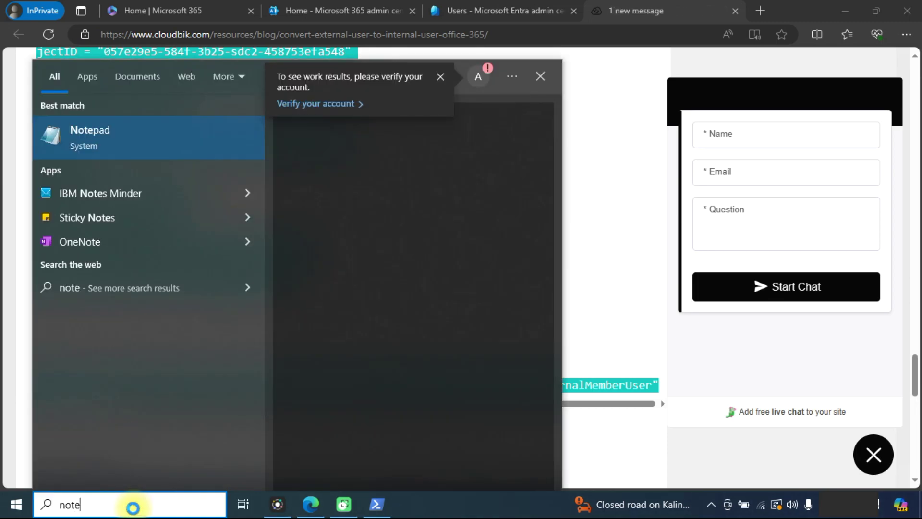
left_click(175, 130)
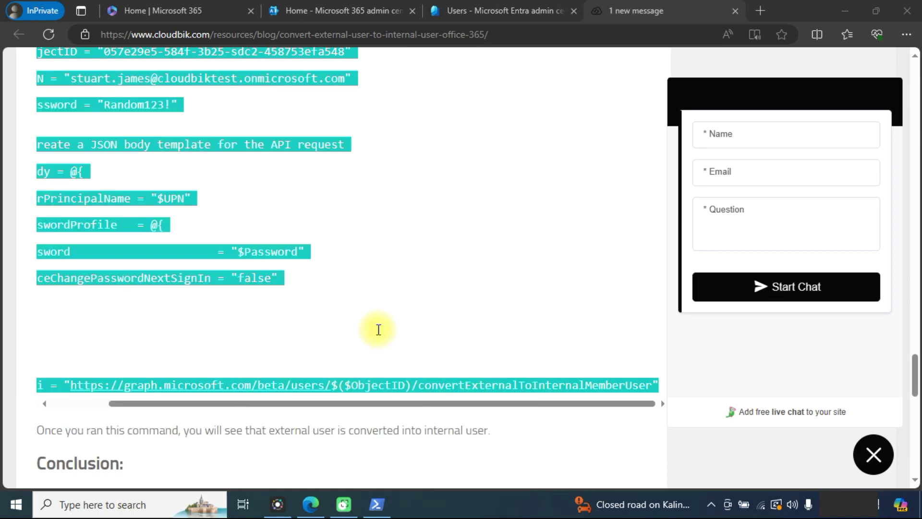
key("ctrl+v")
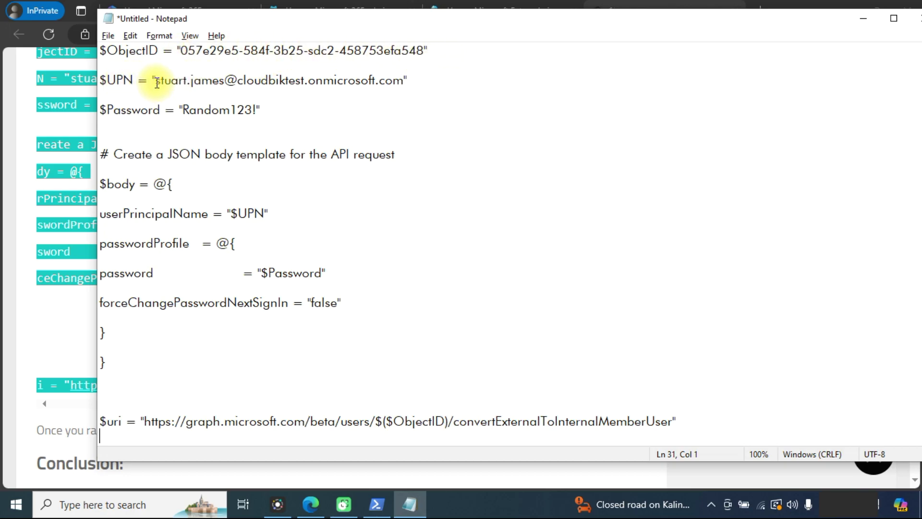
left_click_drag(156, 83, 224, 84)
left_click(224, 83)
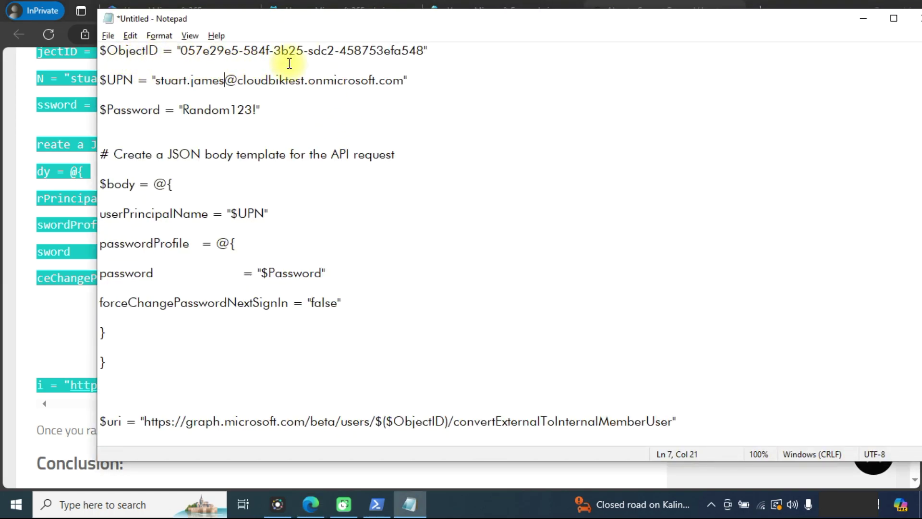
Copy guest Test2's Object ID from its Entra profile and return to the Notepad script.
key("alt+Tab")
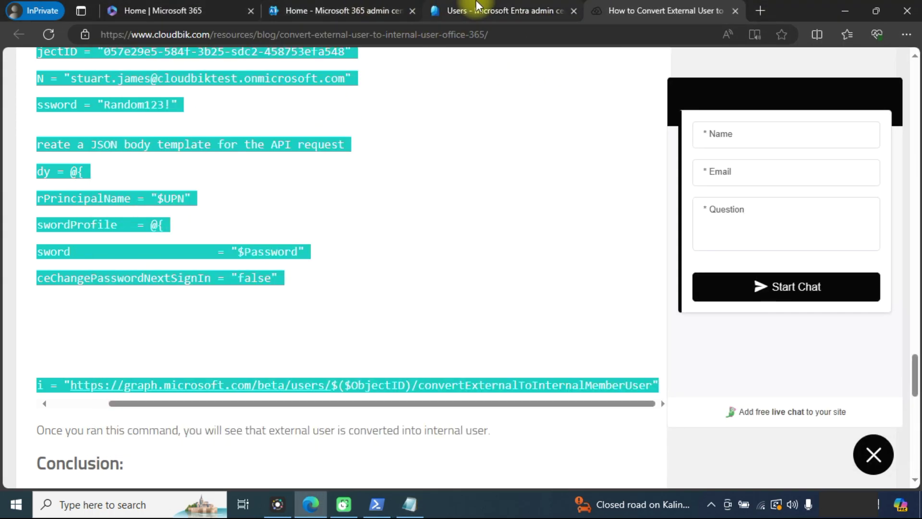
left_click(477, 9)
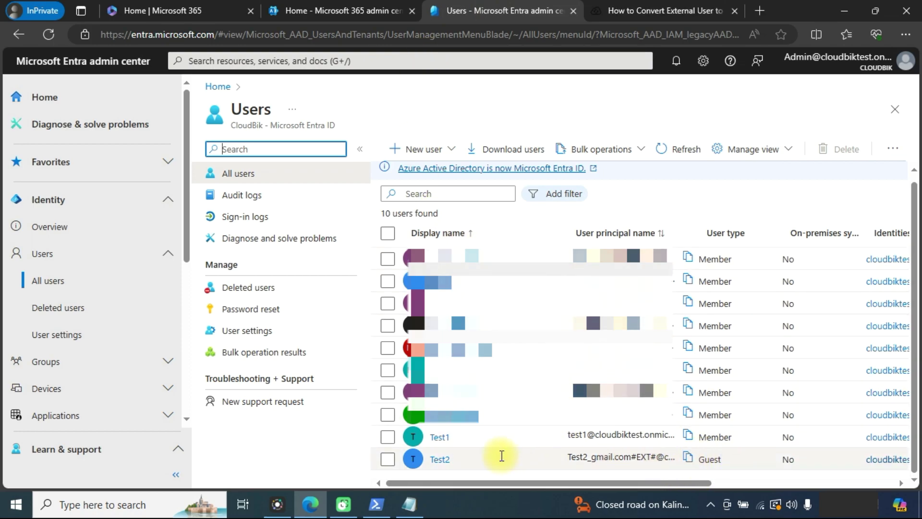
left_click(441, 461)
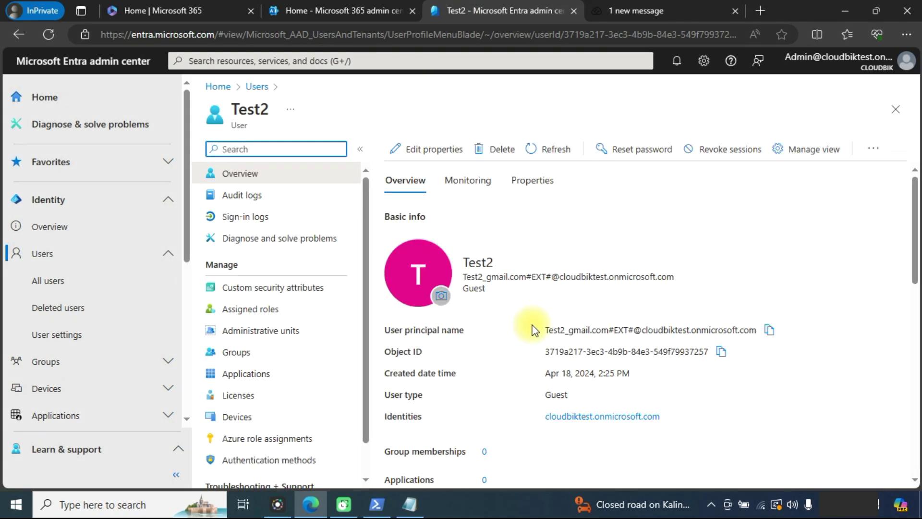
left_click(721, 354)
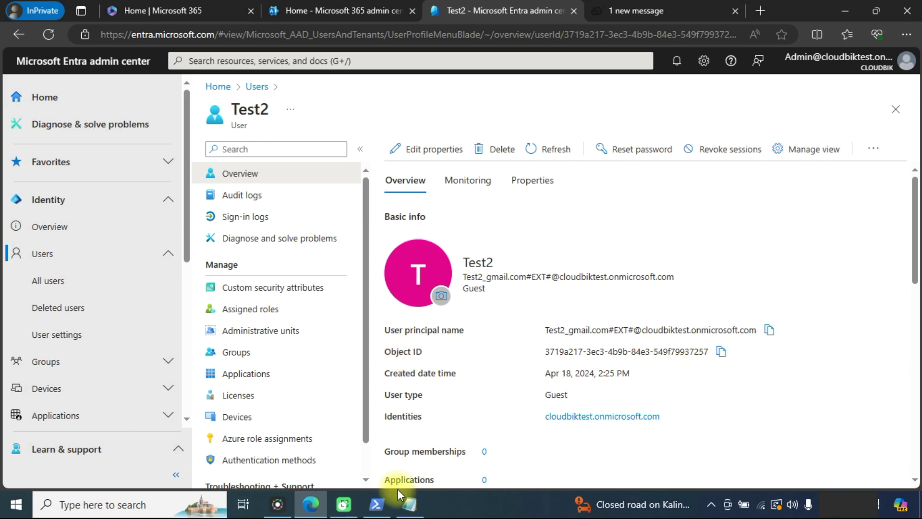
left_click(408, 503)
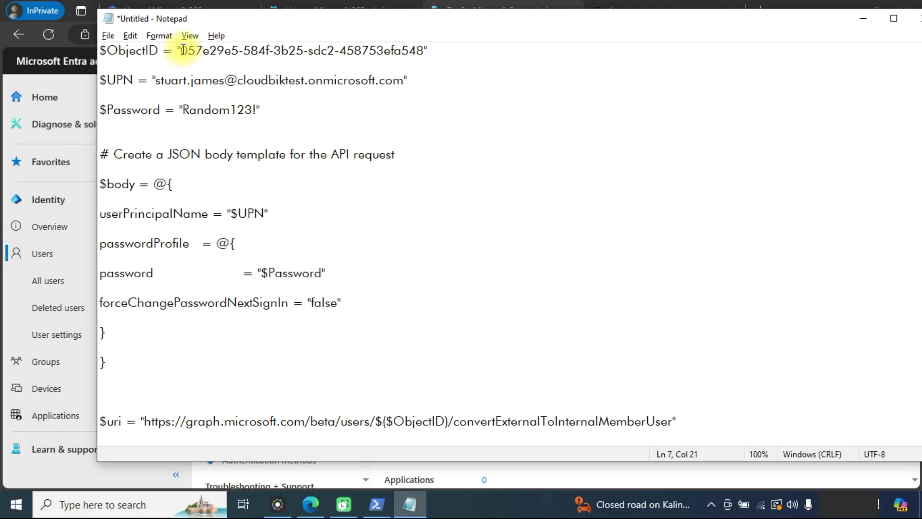
Paste Test2's Object ID into $ObjectID and change the $UPN name part to test2.
left_click_drag(183, 50, 424, 53)
key("ctrl+v")
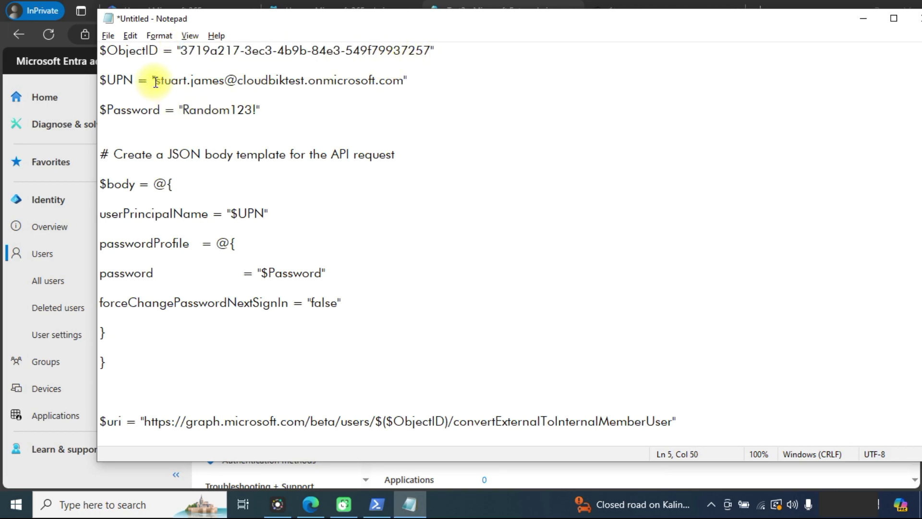
left_click_drag(157, 83, 223, 83)
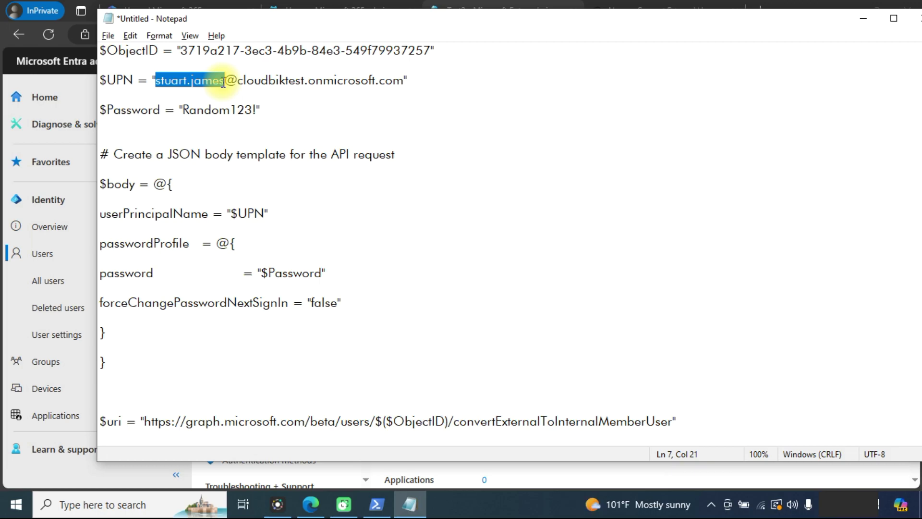
type("test")
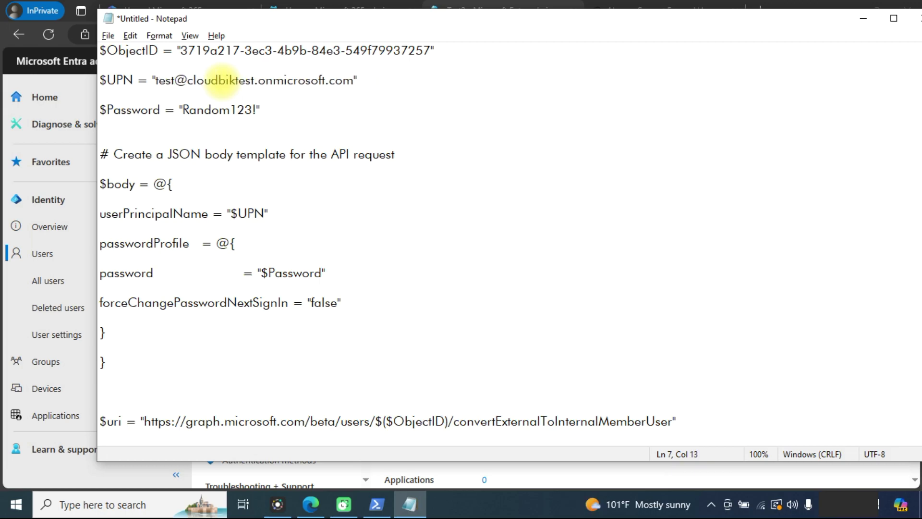
type("2")
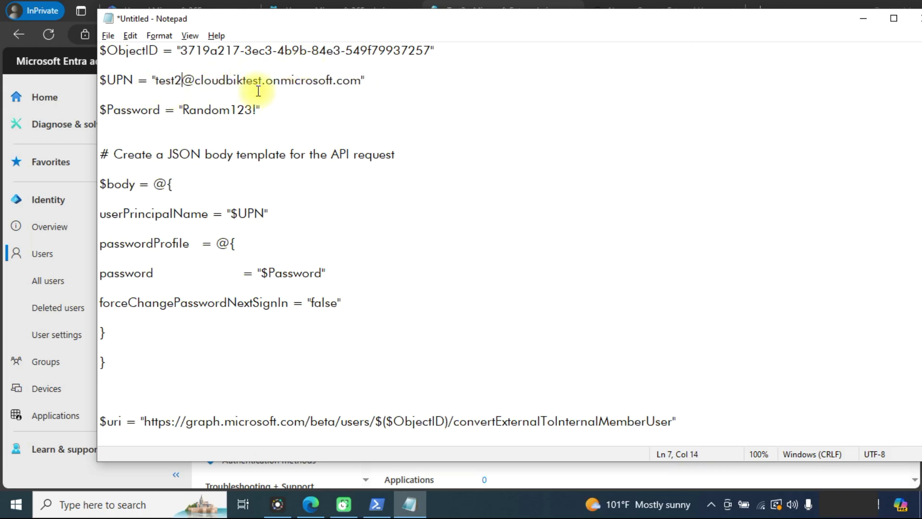
left_click_drag(195, 81, 363, 79)
left_click(362, 80)
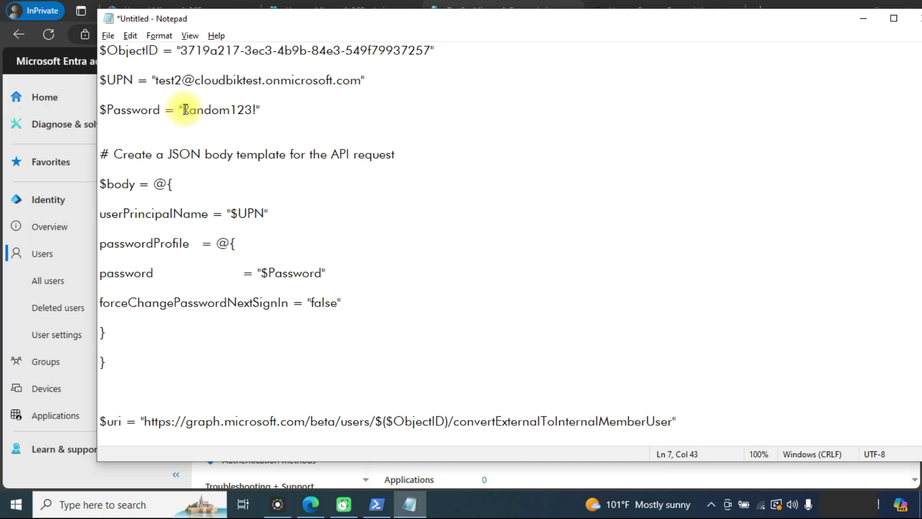
Update the $Password value in the script by appending two digits.
left_click_drag(182, 110, 234, 110)
key("Right")
key("Right")
key("Right")
key("Right")
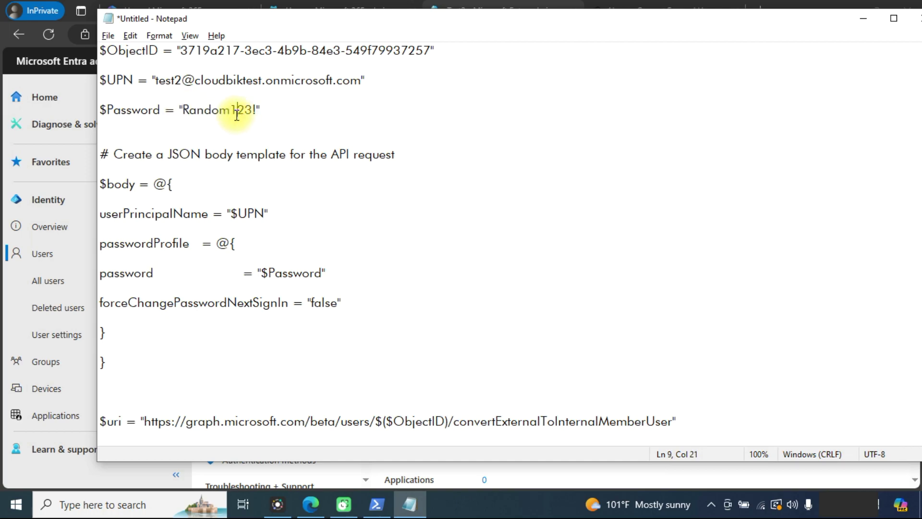
type("45")
key("Down")
key("Down")
key("Down")
key("Down")
key("Down")
key("Down")
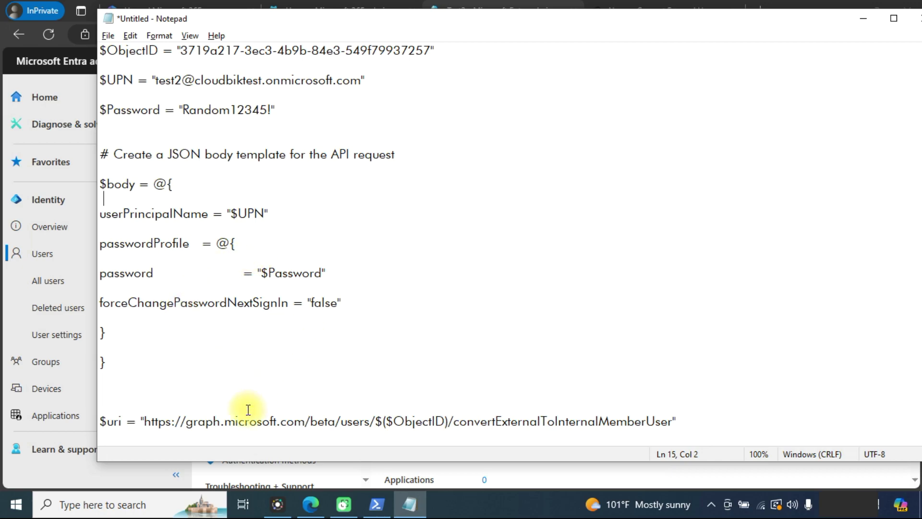
Run Install-Module Microsoft.Graph -Force in PowerShell to finish installing the Graph module.
key("alt+Tab")
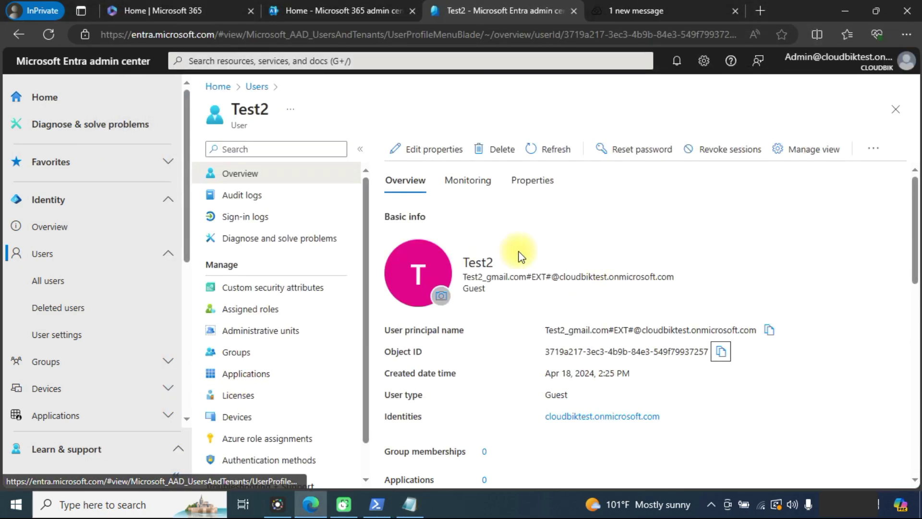
left_click(376, 504)
key("Return")
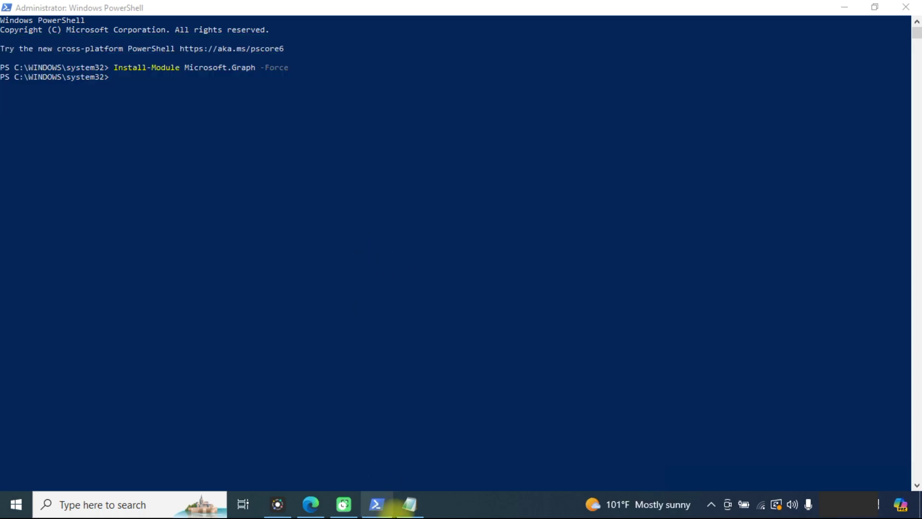
Copy the whole edited Notepad script into PowerShell and run it for Test2.
left_click(410, 503)
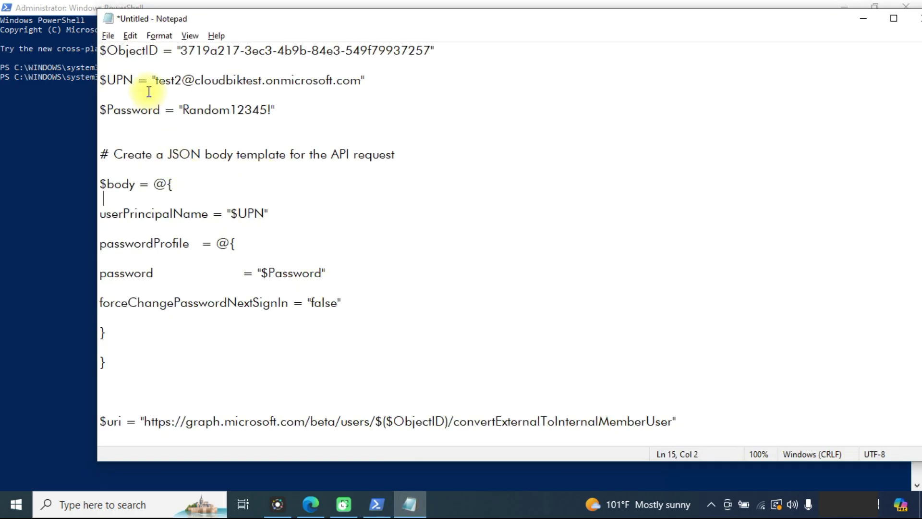
left_click_drag(100, 49, 687, 485)
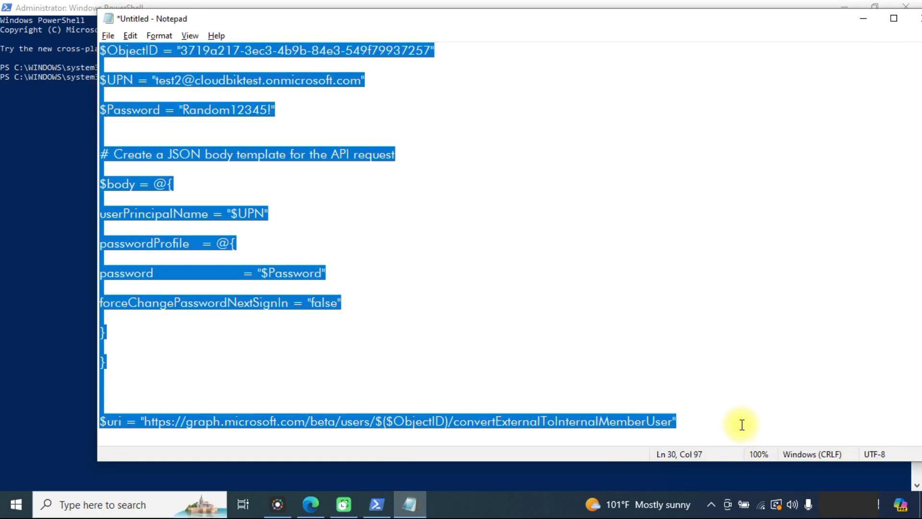
left_click(44, 122)
right_click(154, 87)
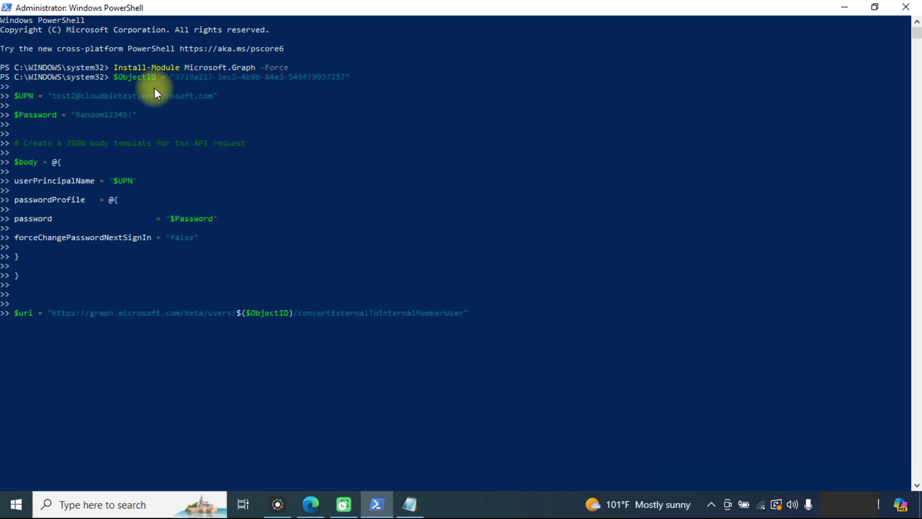
key("Return")
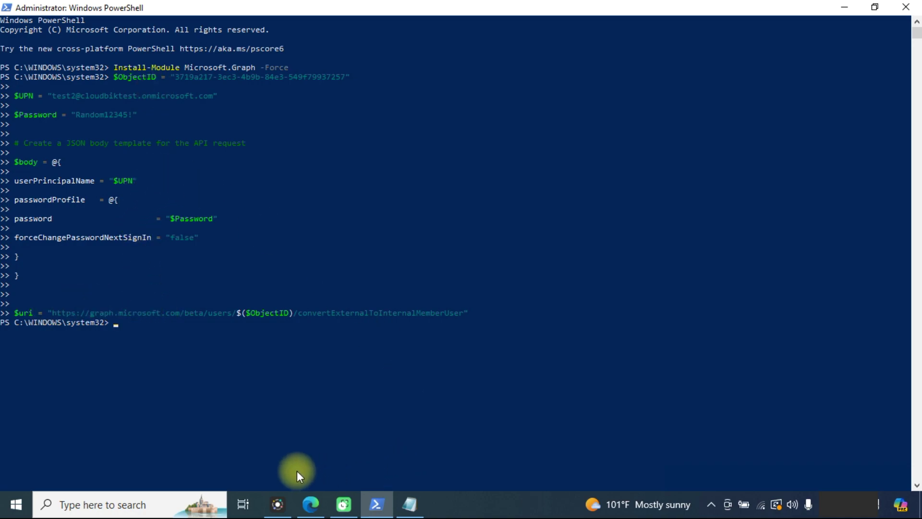
Return to Entra's All users list to check Test2's user type.
left_click(311, 505)
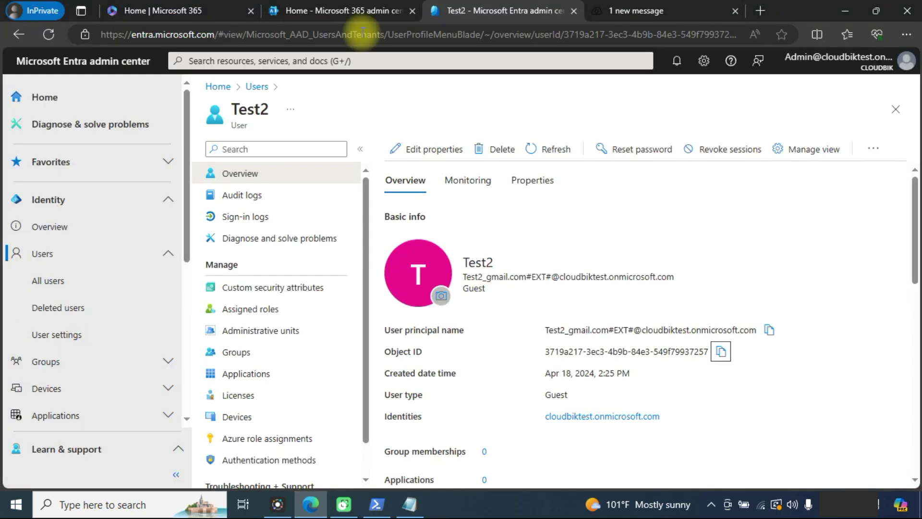
left_click(73, 272)
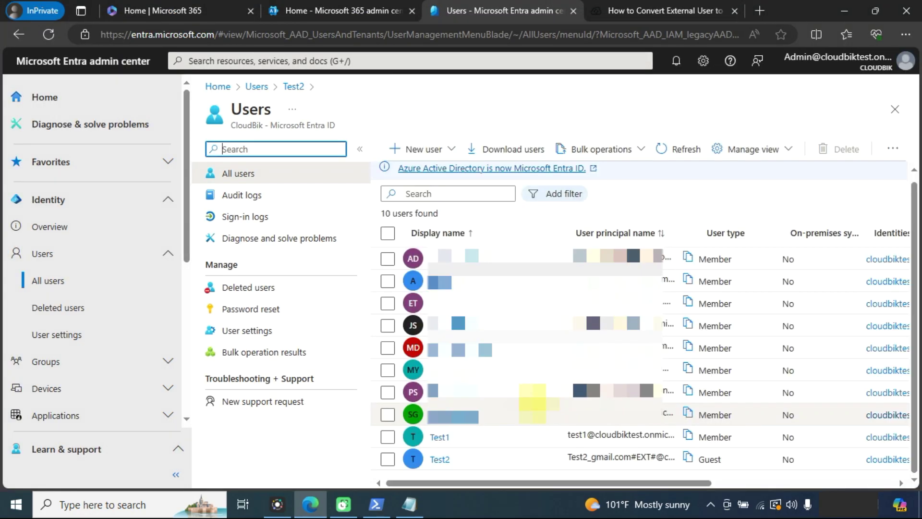